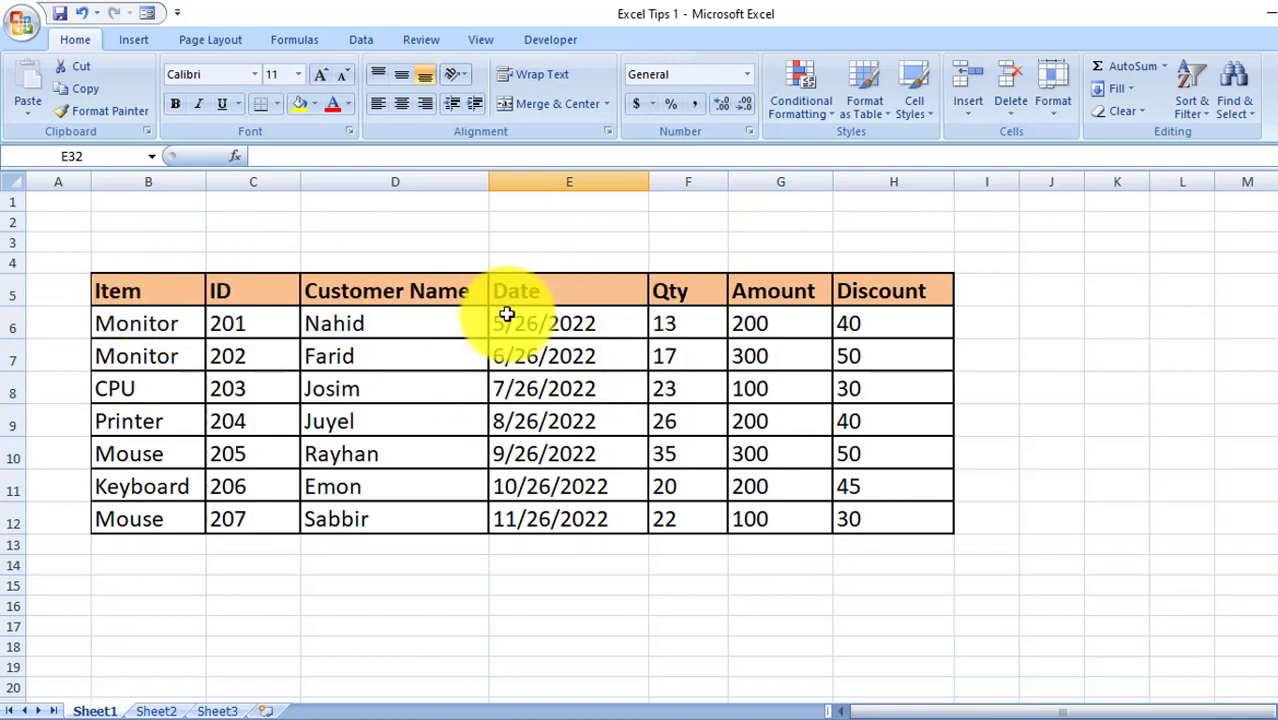
# Step: Move the whole ID column so that it sits between the Date and Qty columns
pyautogui.click(273, 180)
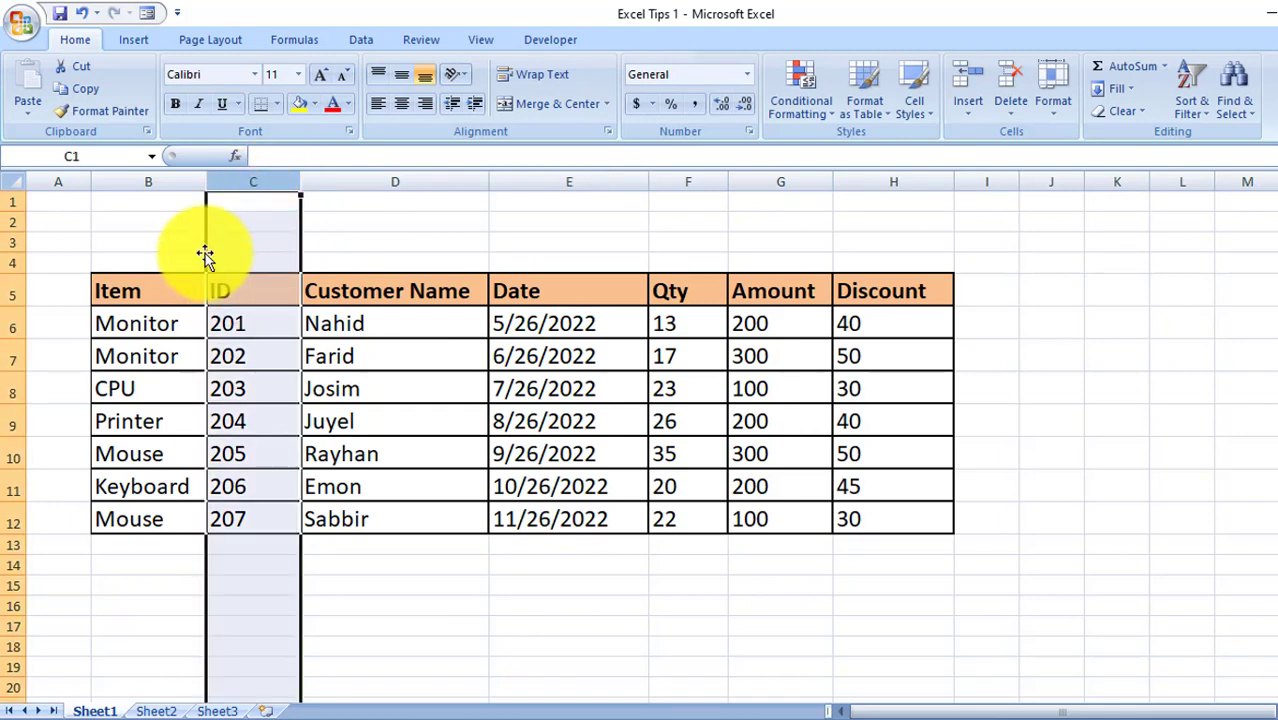
pyautogui.moveTo(207, 262); pyautogui.dragTo(599, 266)
pyautogui.click(599, 266)
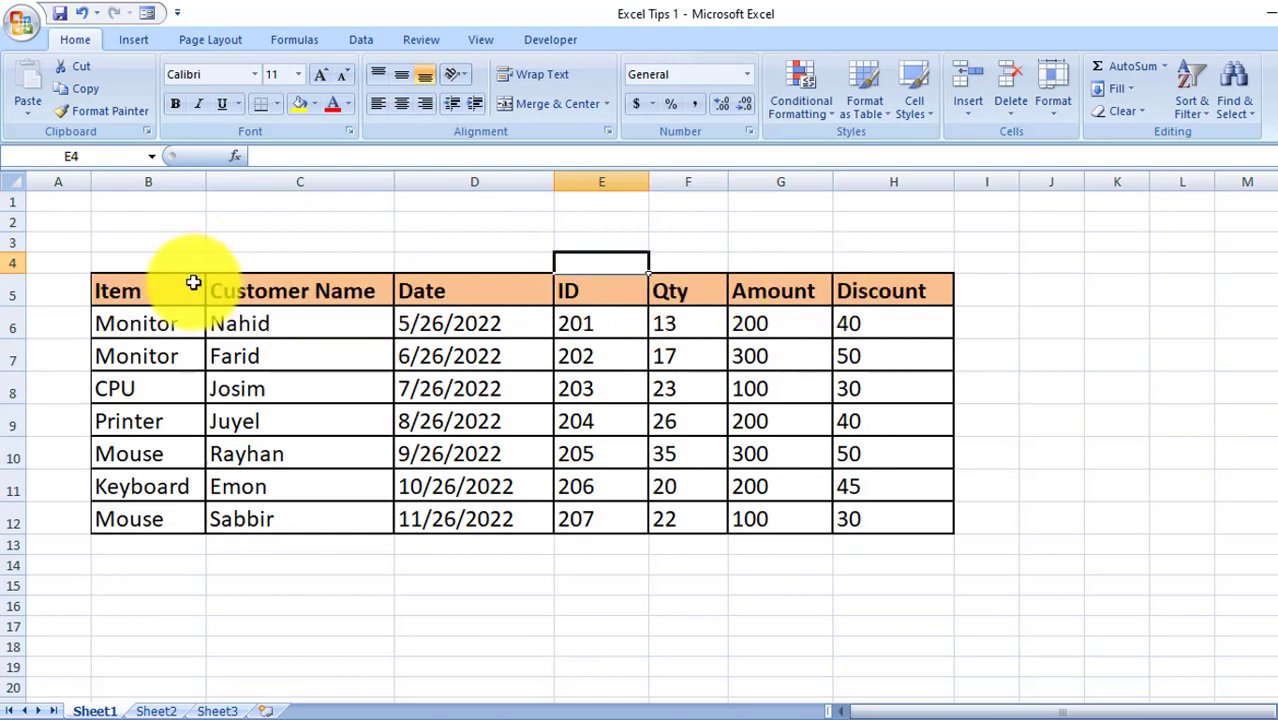
# Step: Enter order numbers in row 4 above the headers: 1 for ID, 2 for Item, 3 for Customer Name and 4 for Amount
pyautogui.click(369, 265)
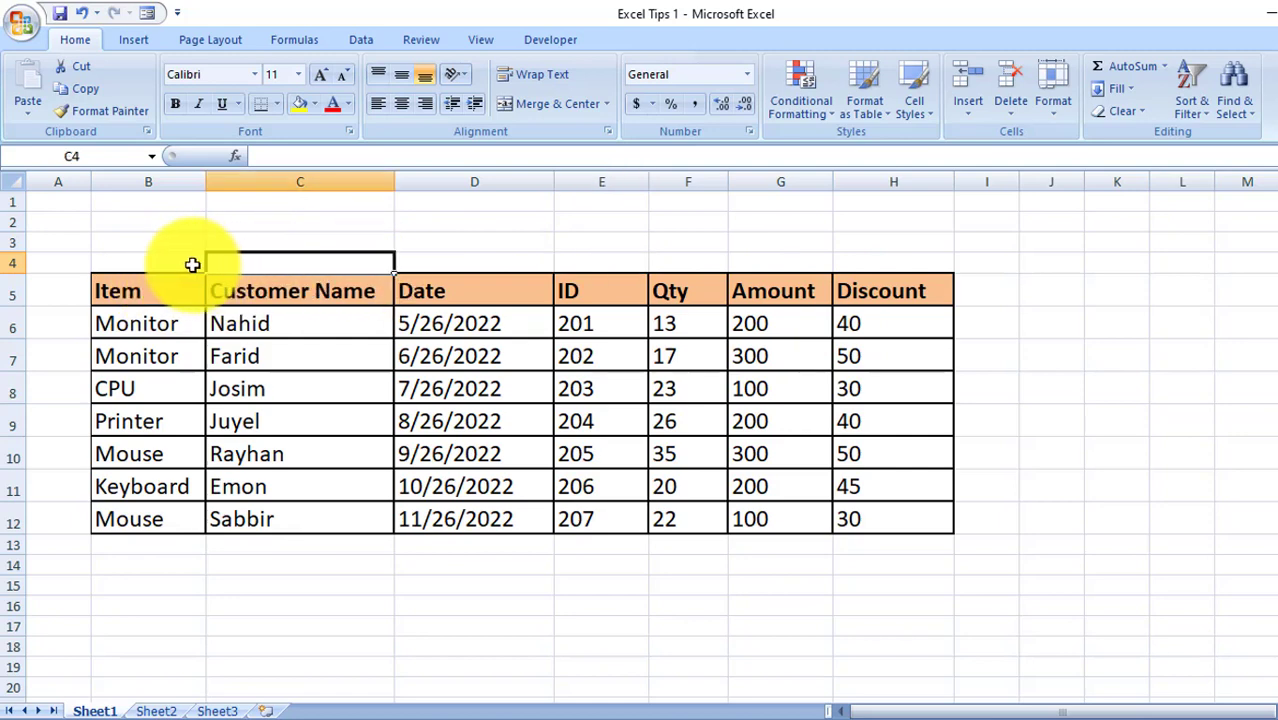
pyautogui.click(589, 267)
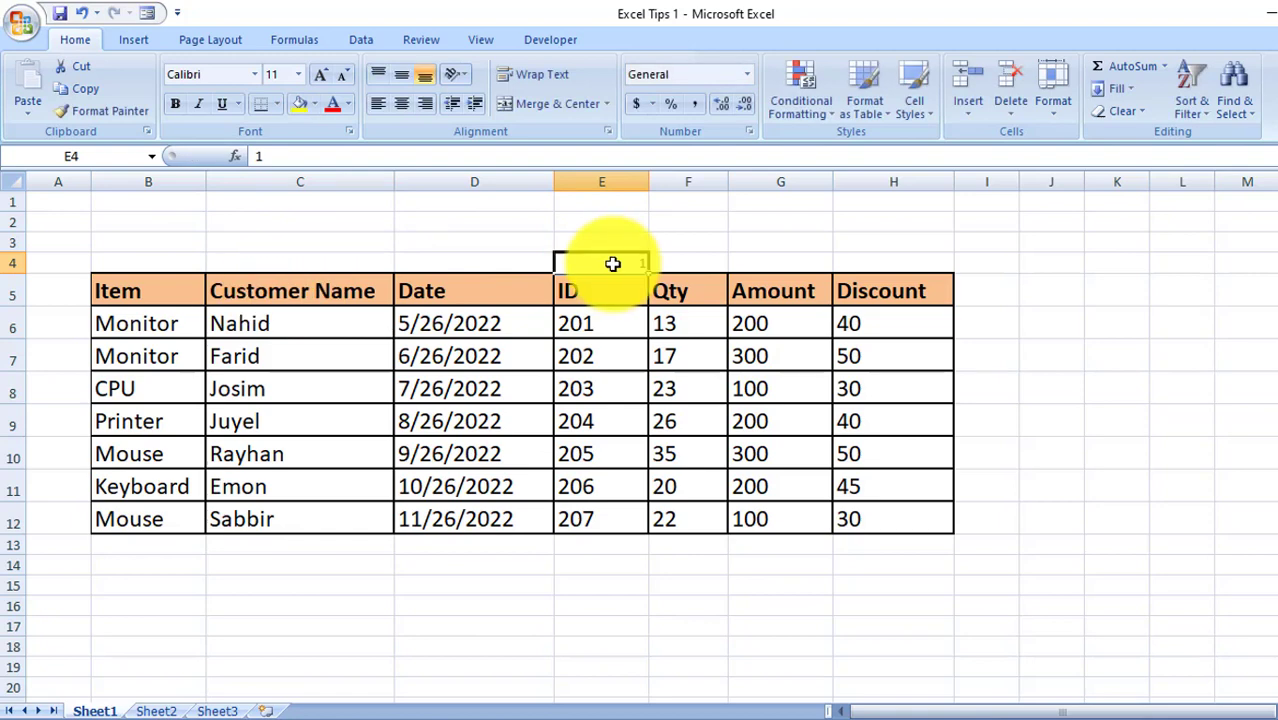
pyautogui.click(161, 263)
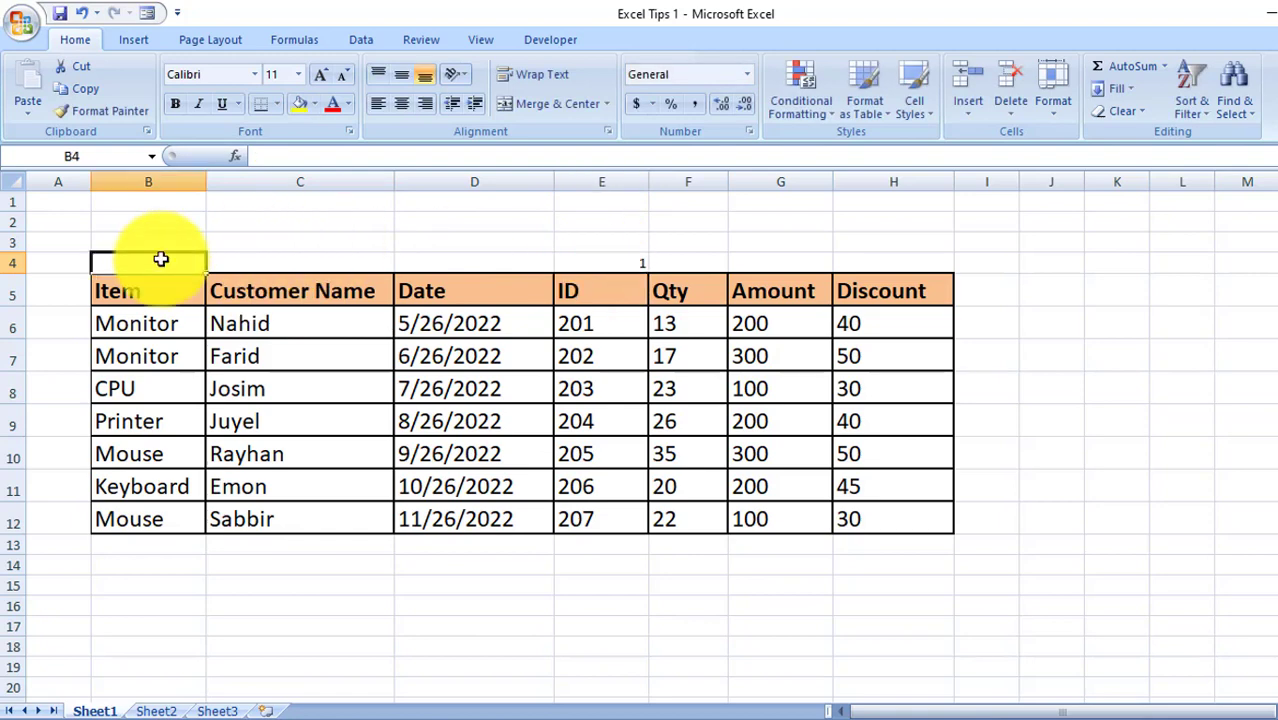
pyautogui.write('2')
pyautogui.click(335, 258)
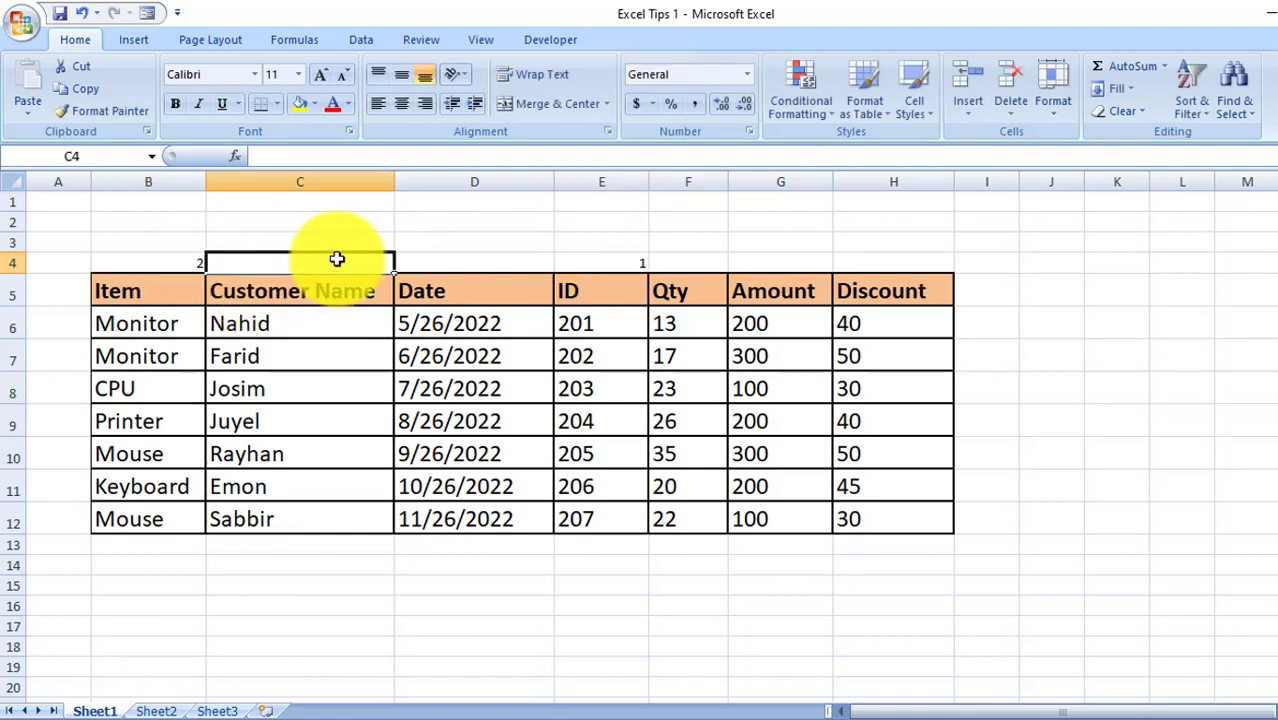
pyautogui.write('3')
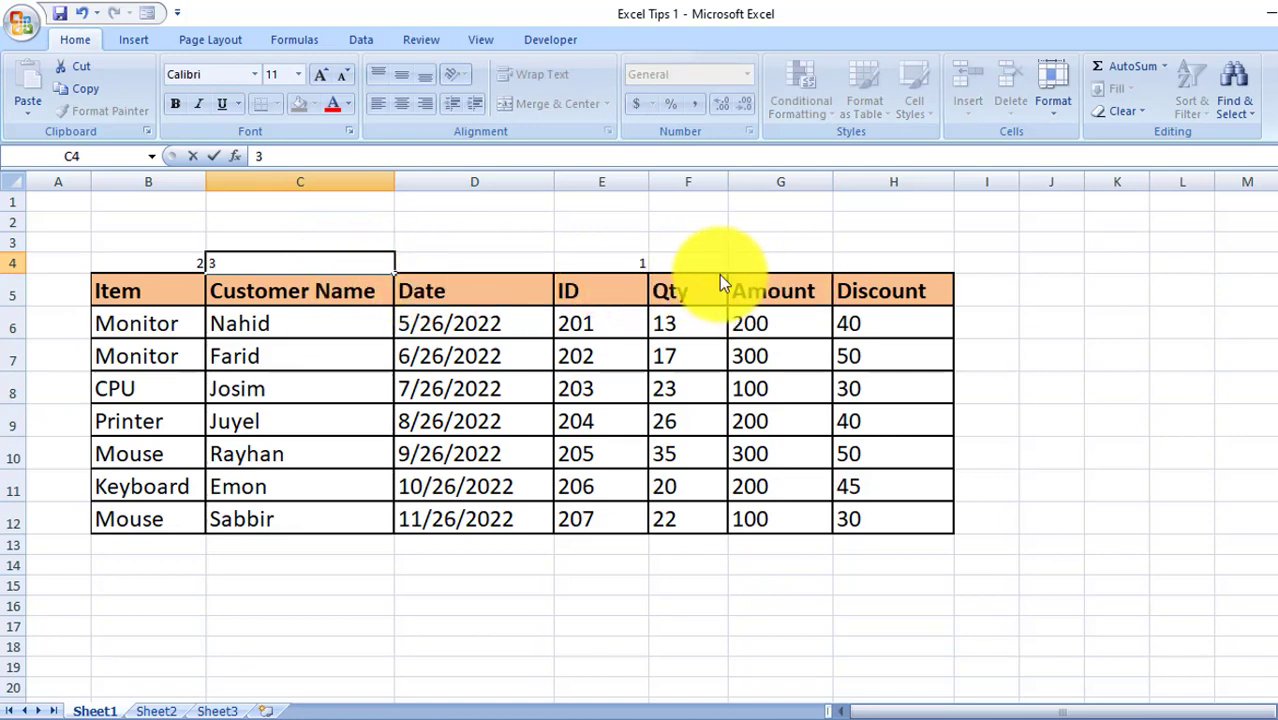
pyautogui.click(785, 265)
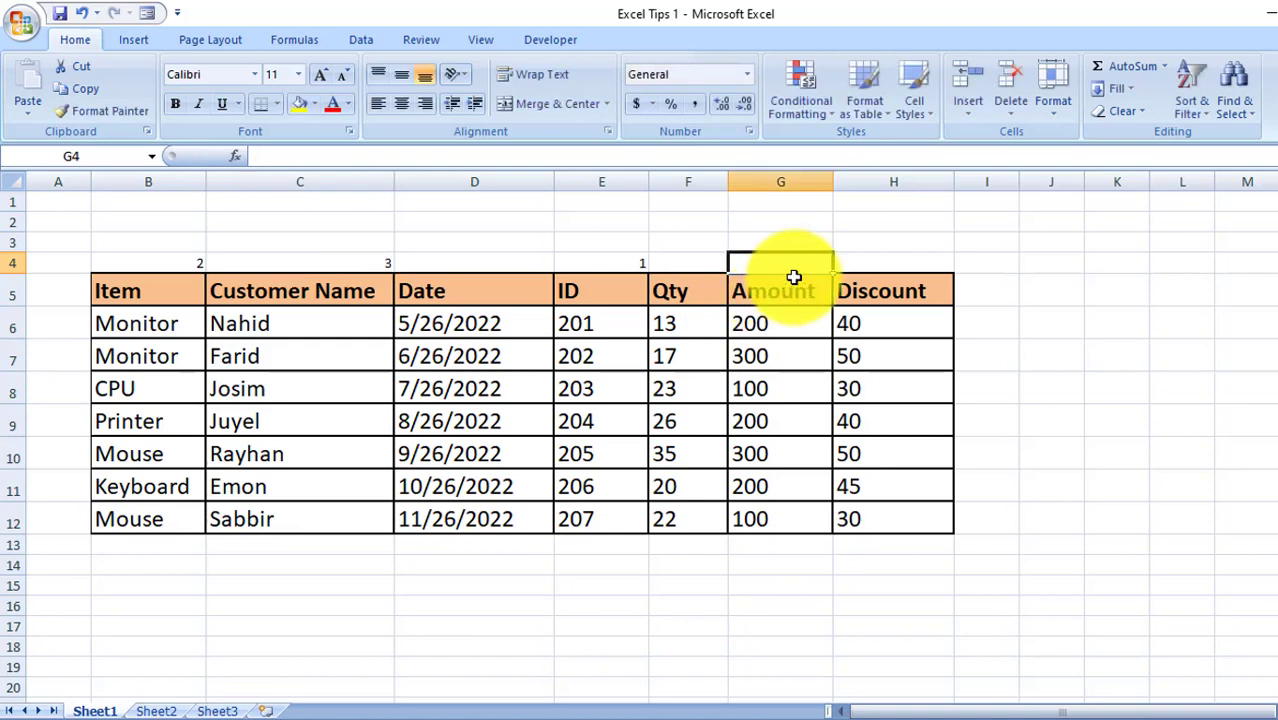
pyautogui.write('4')
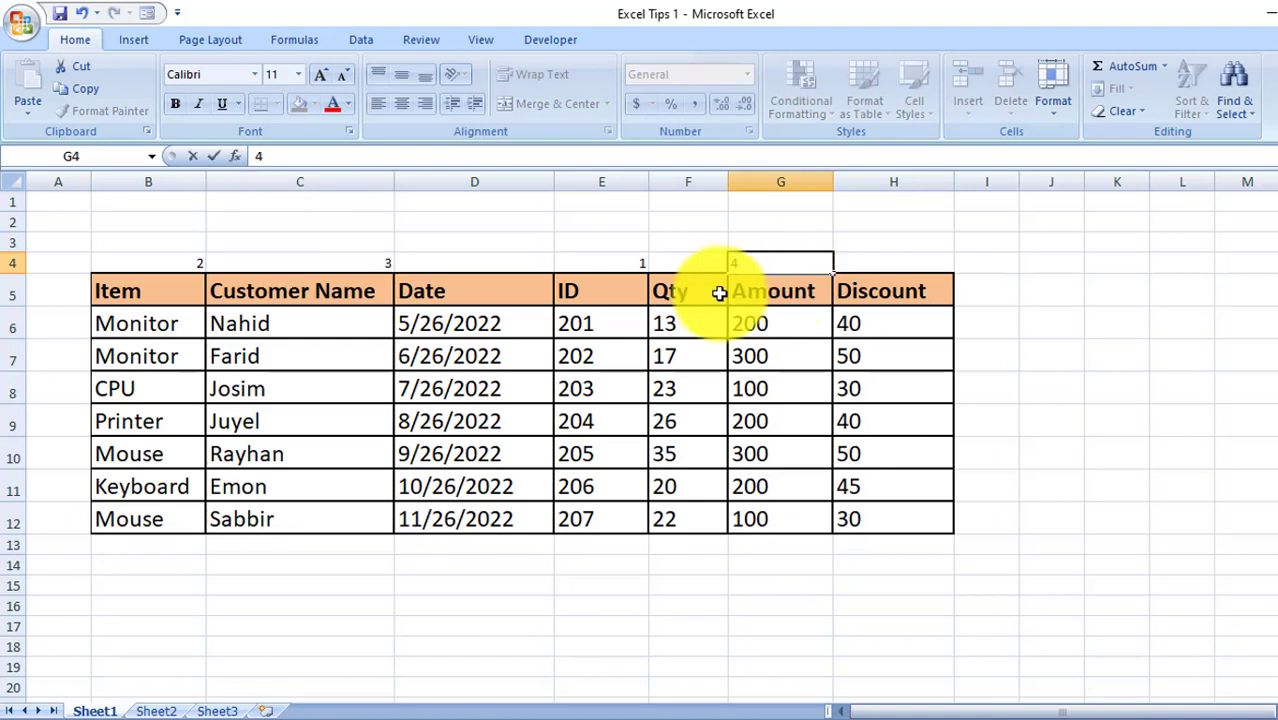
# Step: Enter the remaining order numbers in row 4: 5 above Date, 6 above Qty and 7 above Discount
pyautogui.click(515, 265)
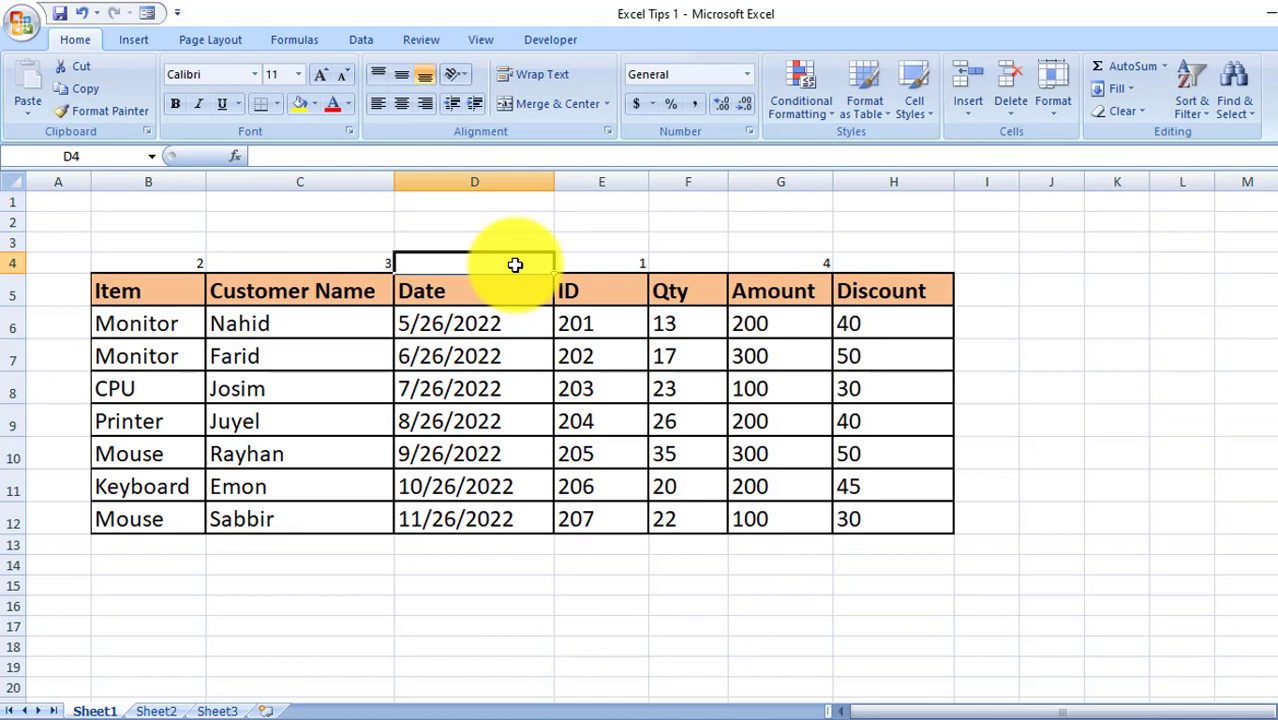
pyautogui.write('5')
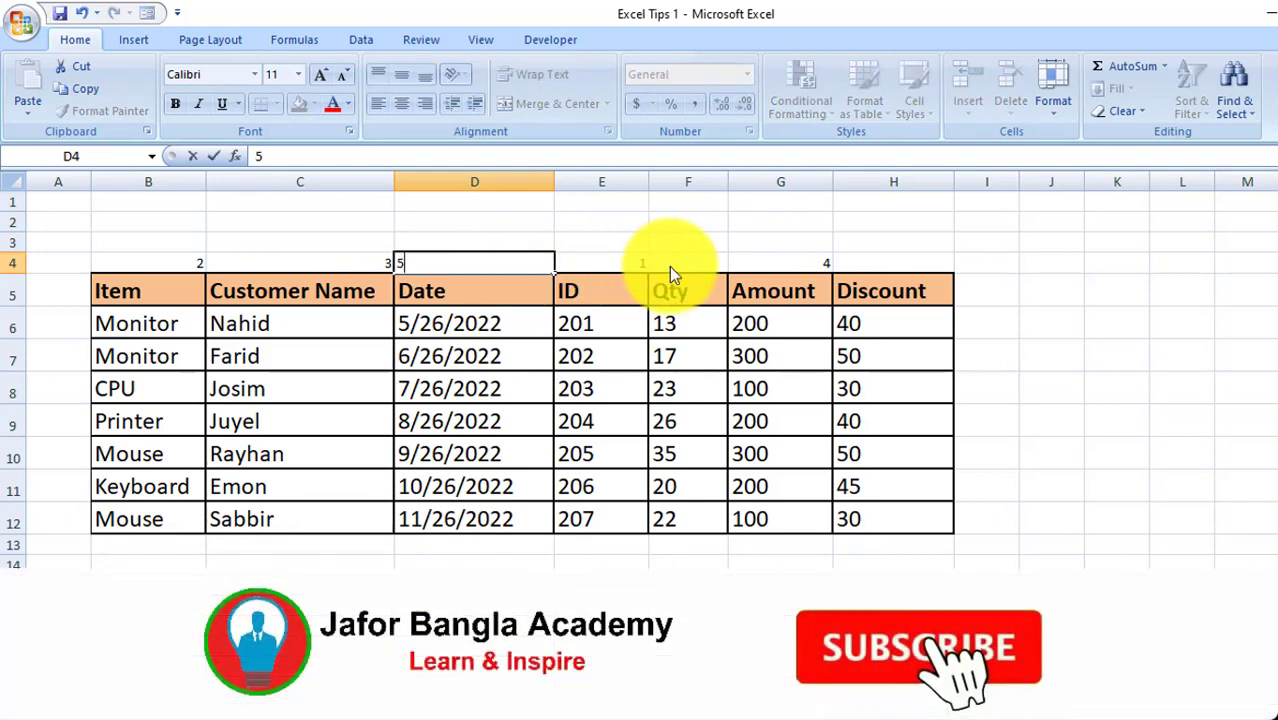
pyautogui.click(704, 263)
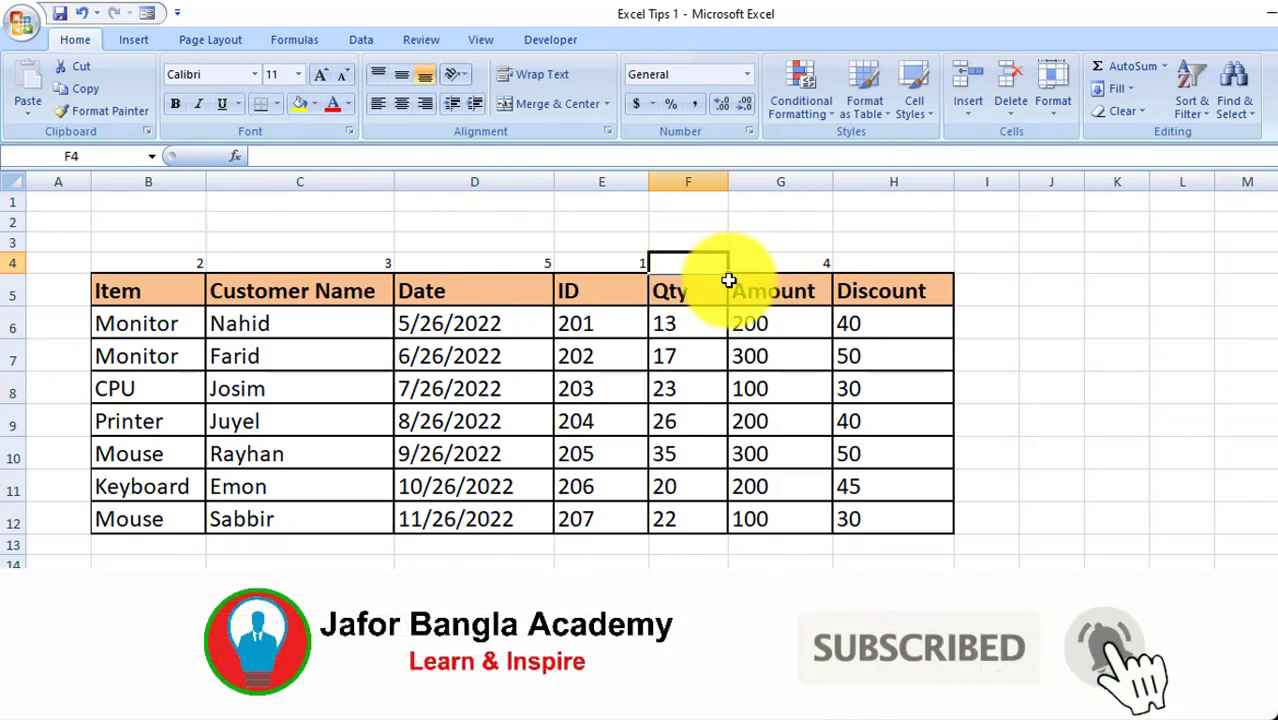
pyautogui.write('6')
pyautogui.click(887, 263)
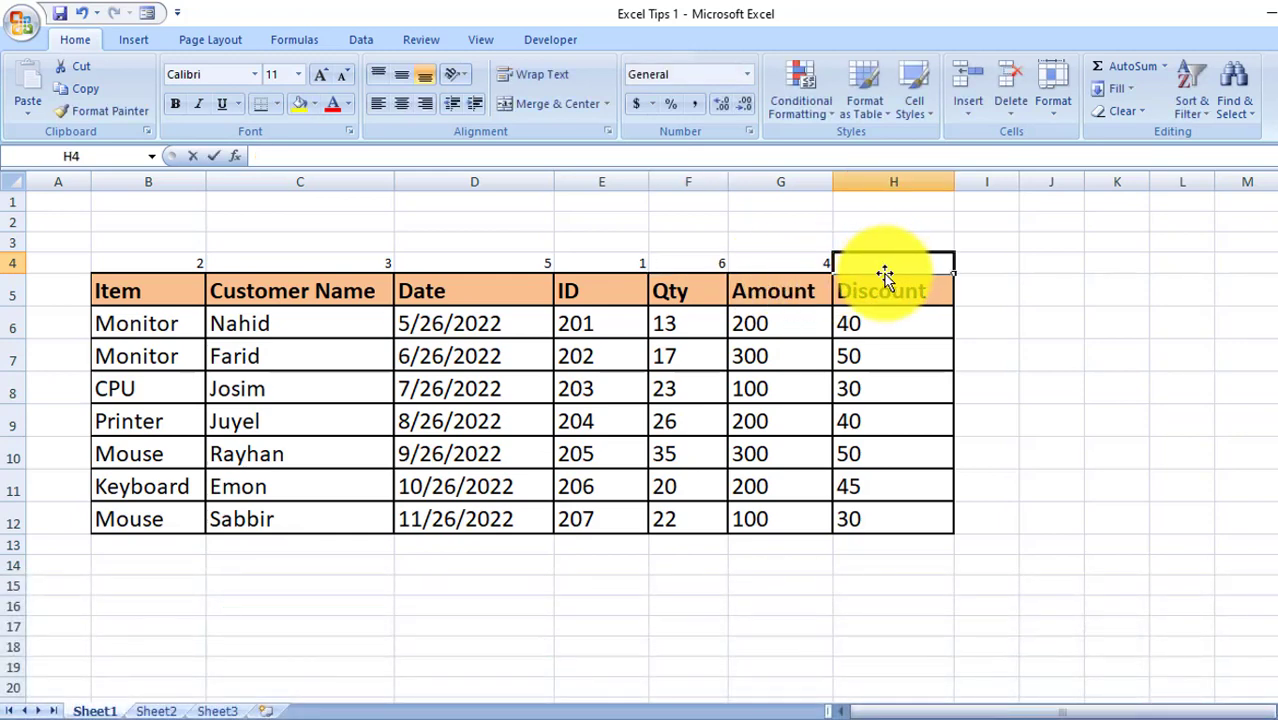
pyautogui.write('7')
pyautogui.click(884, 265)
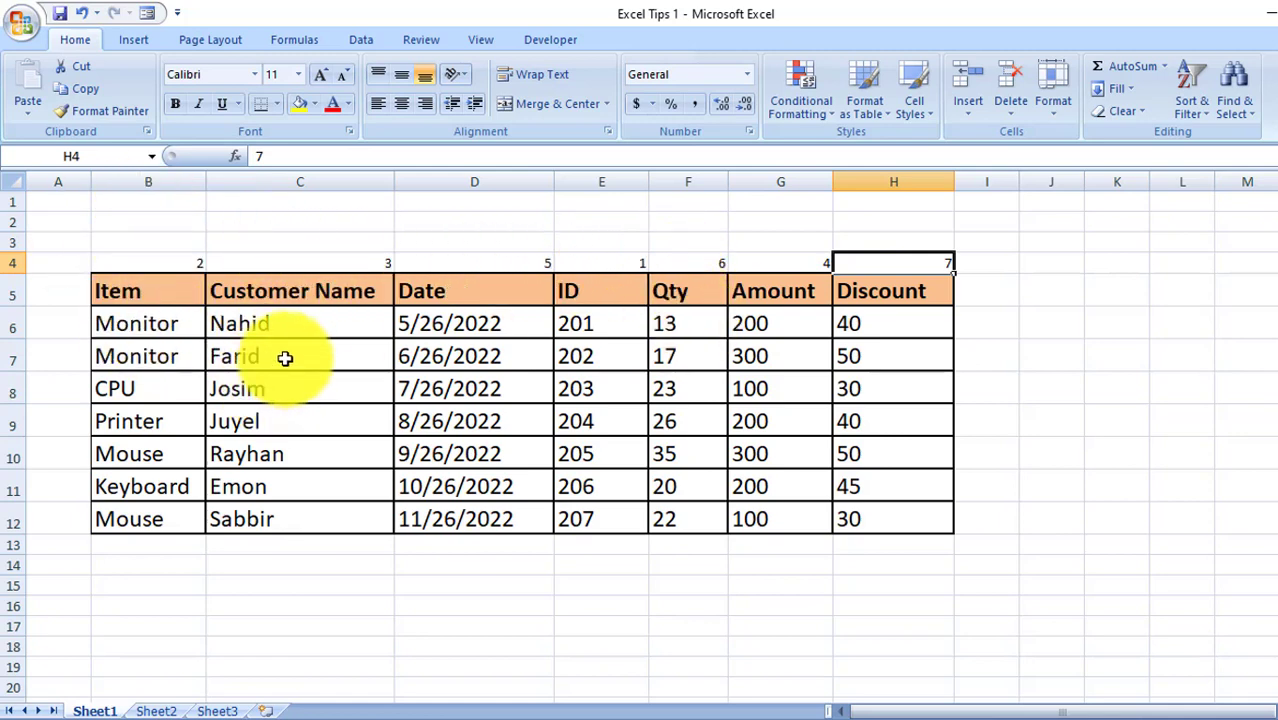
pyautogui.click(327, 178)
pyautogui.click(465, 605)
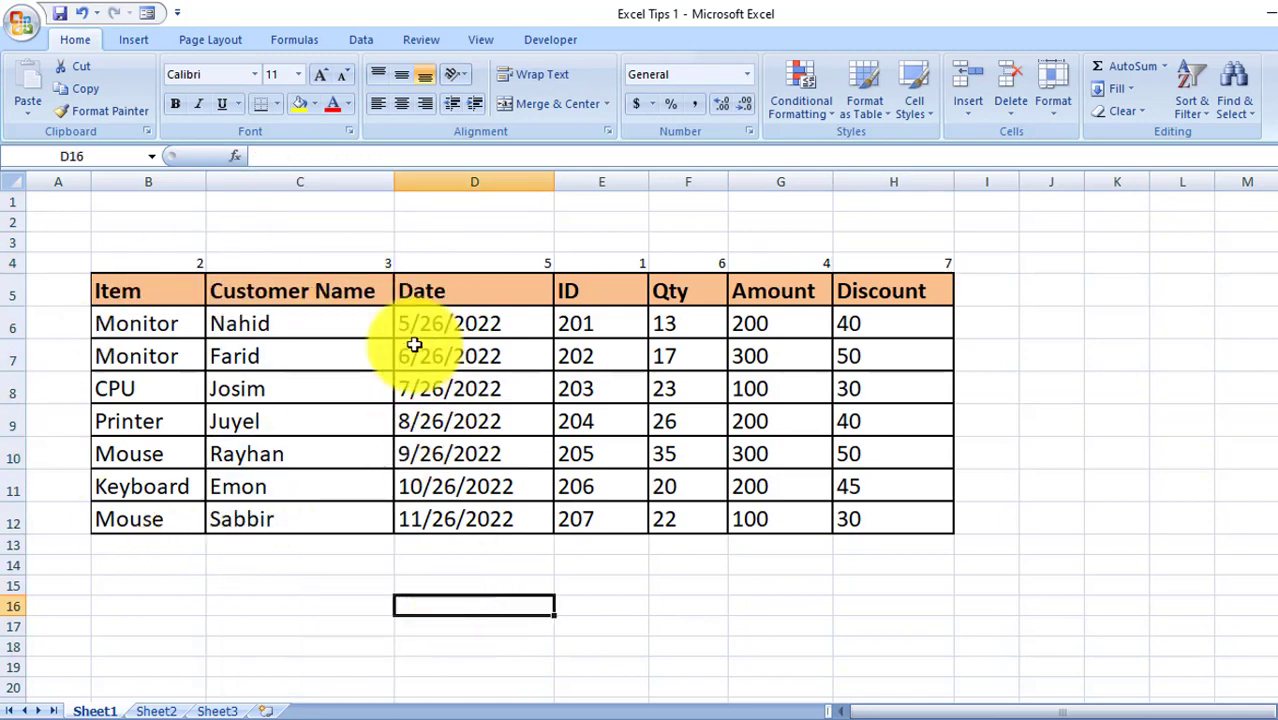
pyautogui.click(390, 420)
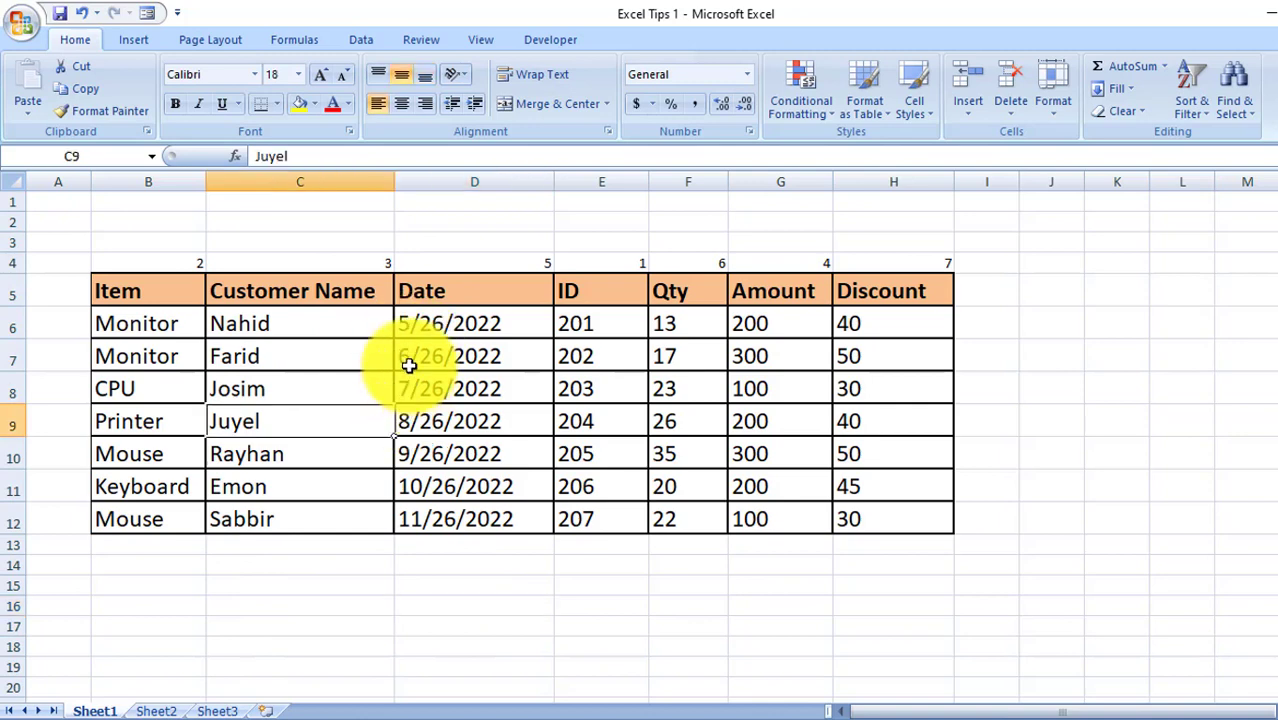
# Step: Start a custom sort from a cell inside the table and set its orientation to Sort left to right
pyautogui.click(355, 362)
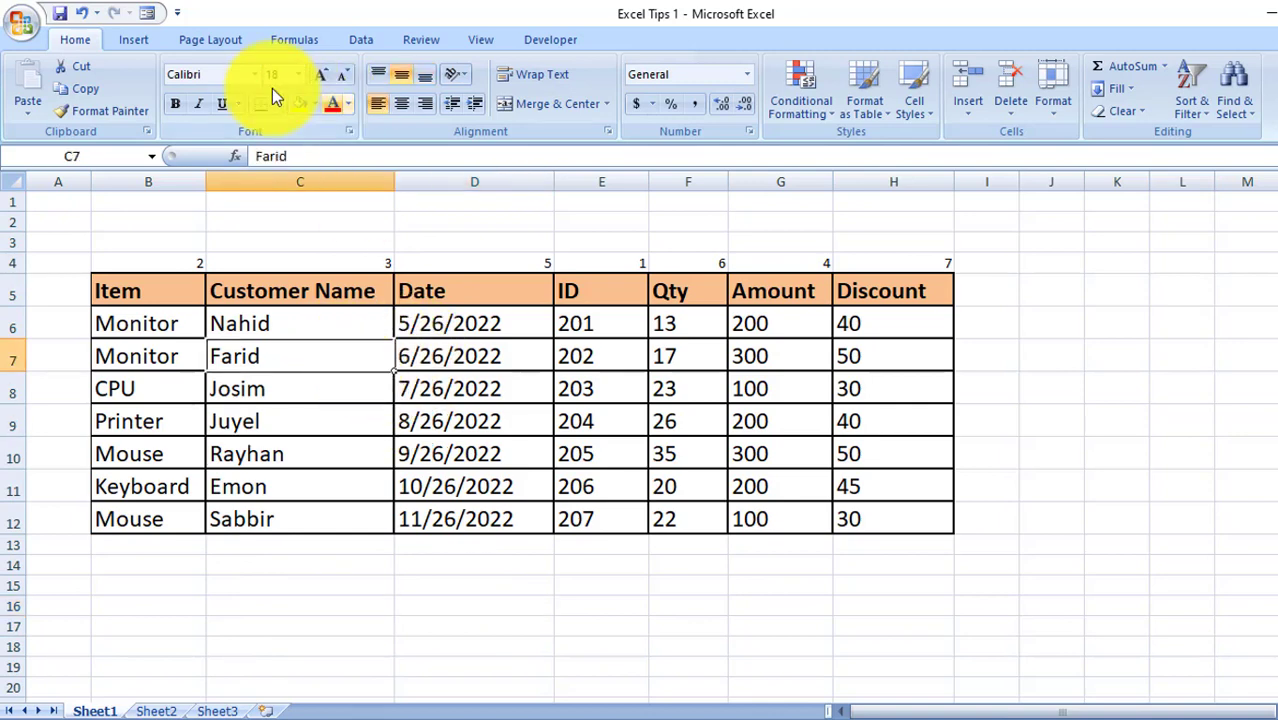
pyautogui.click(360, 40)
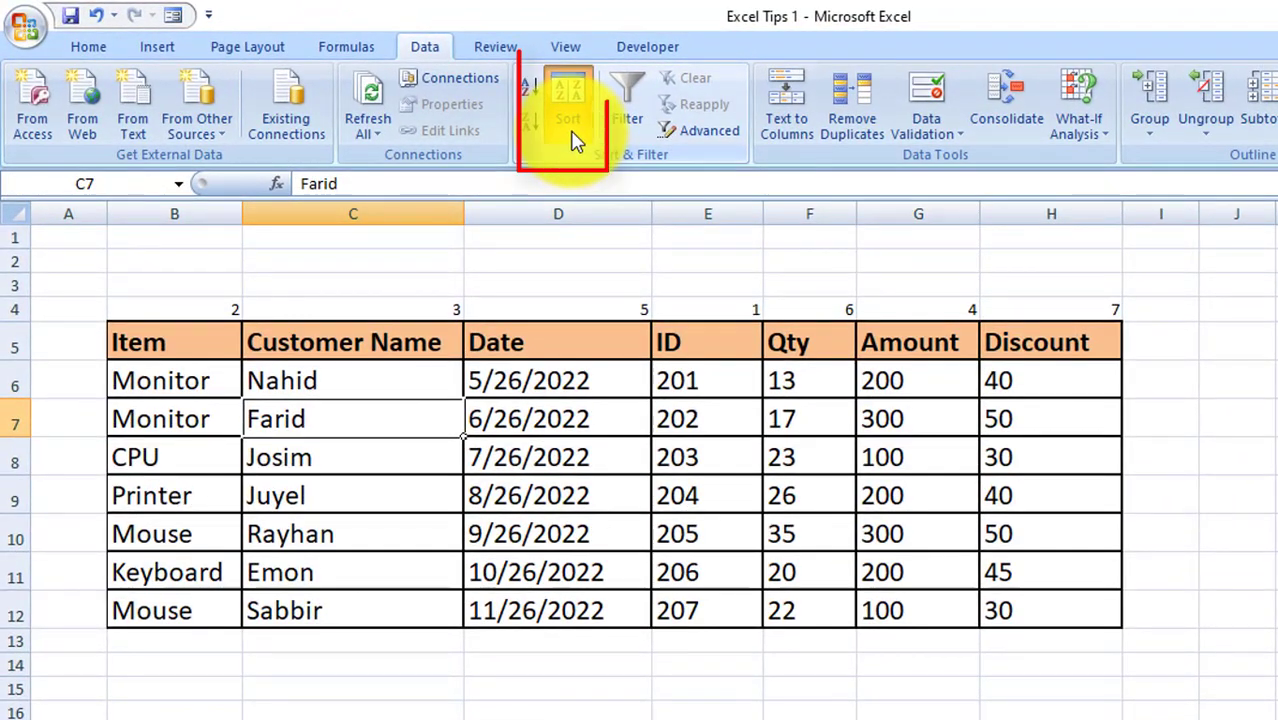
pyautogui.click(483, 118)
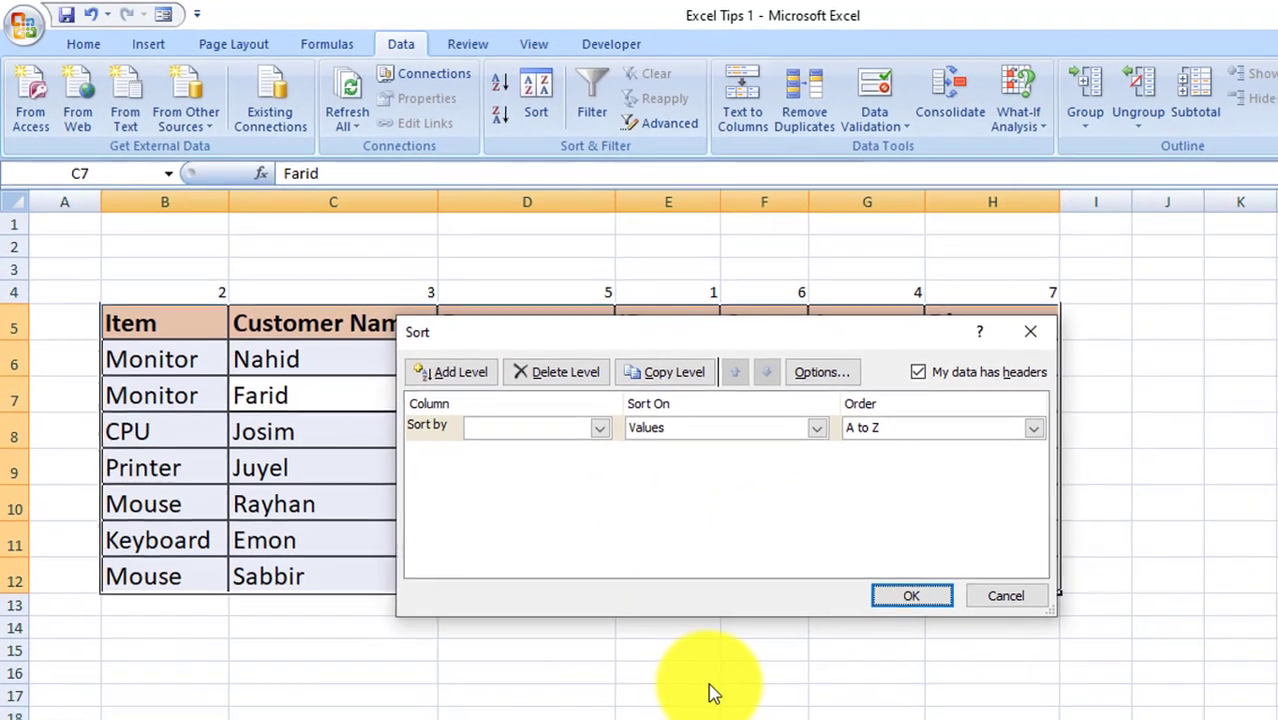
pyautogui.click(826, 377)
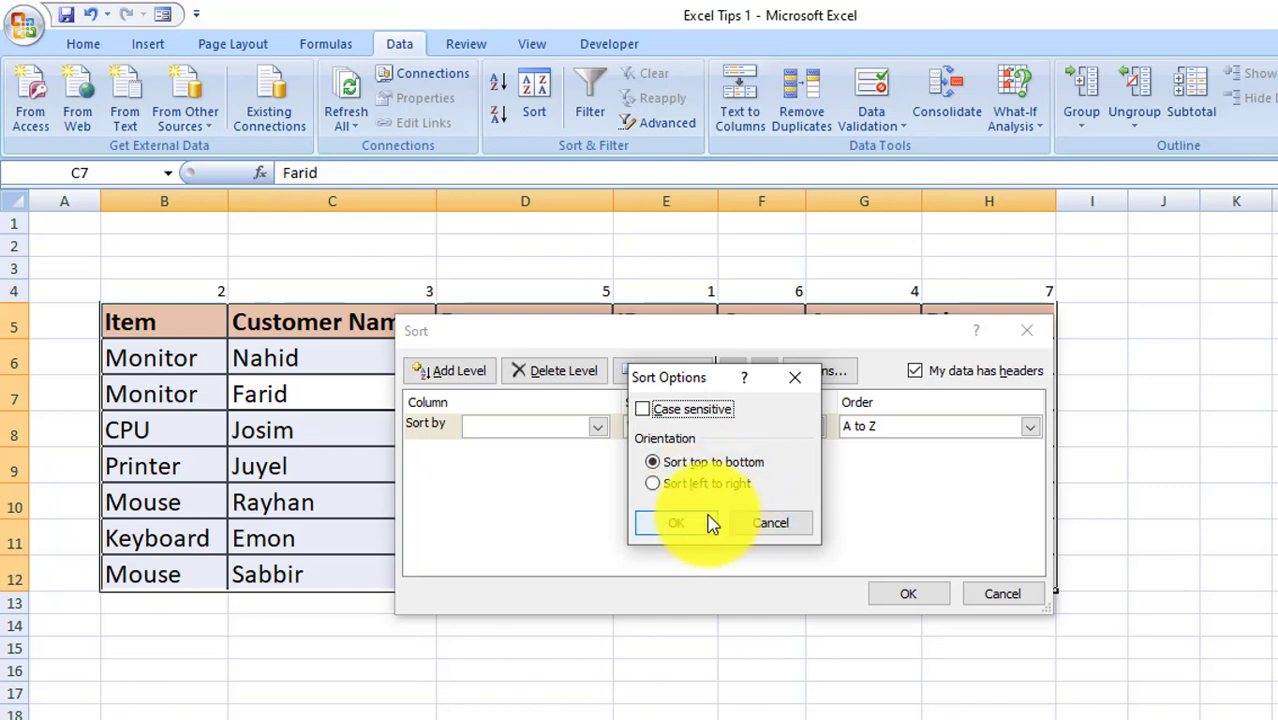
pyautogui.click(668, 483)
pyautogui.click(700, 521)
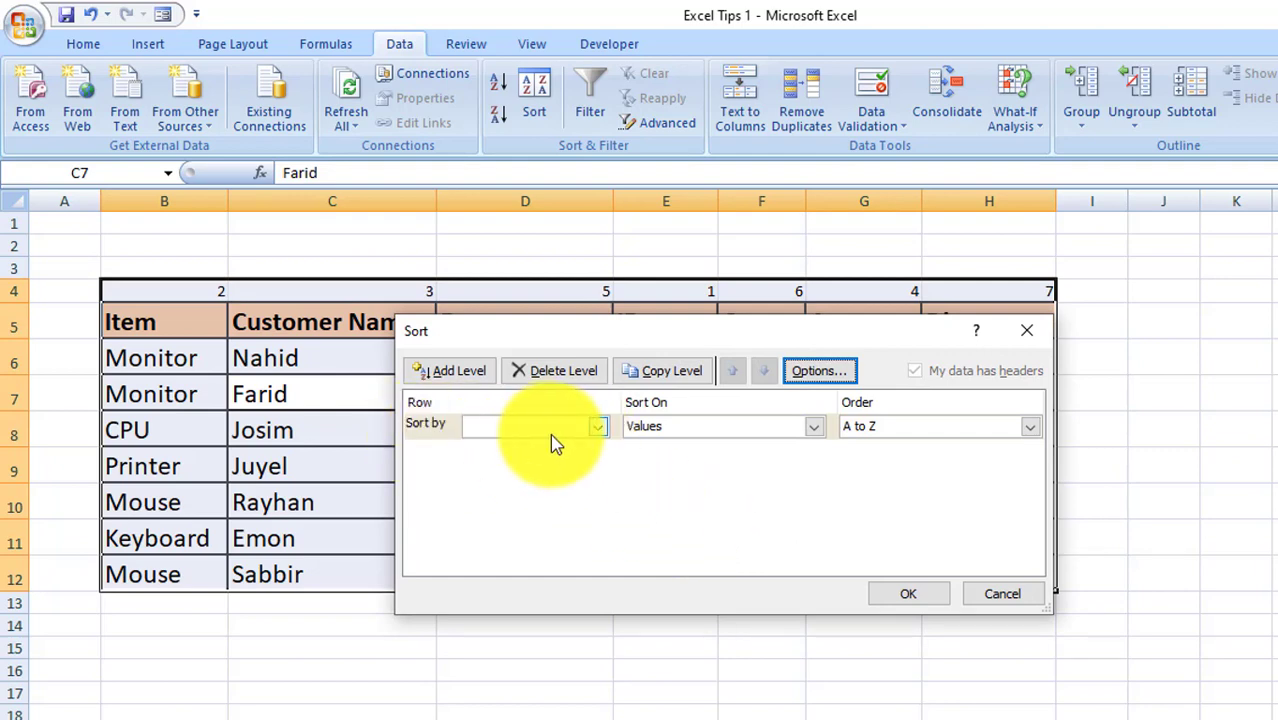
# Step: Sort the columns by the values in Row 4, Smallest to Largest, and autofit the Date column's width
pyautogui.click(597, 428)
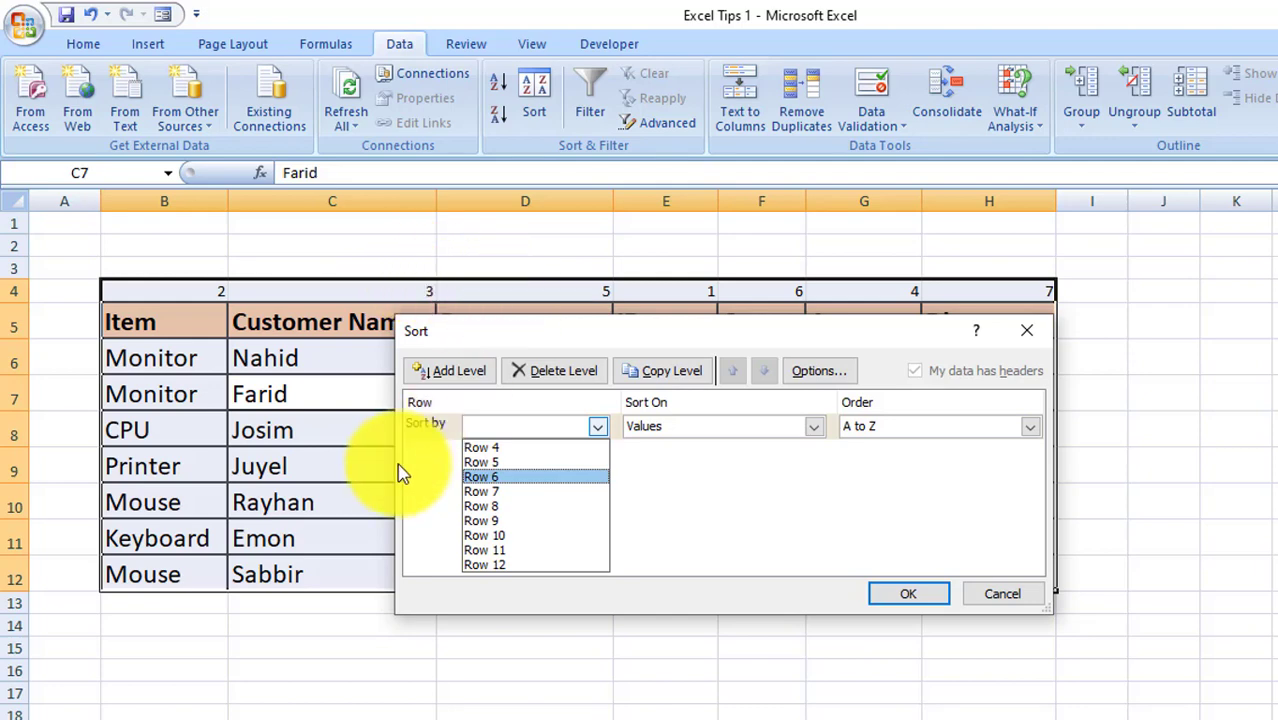
pyautogui.click(487, 452)
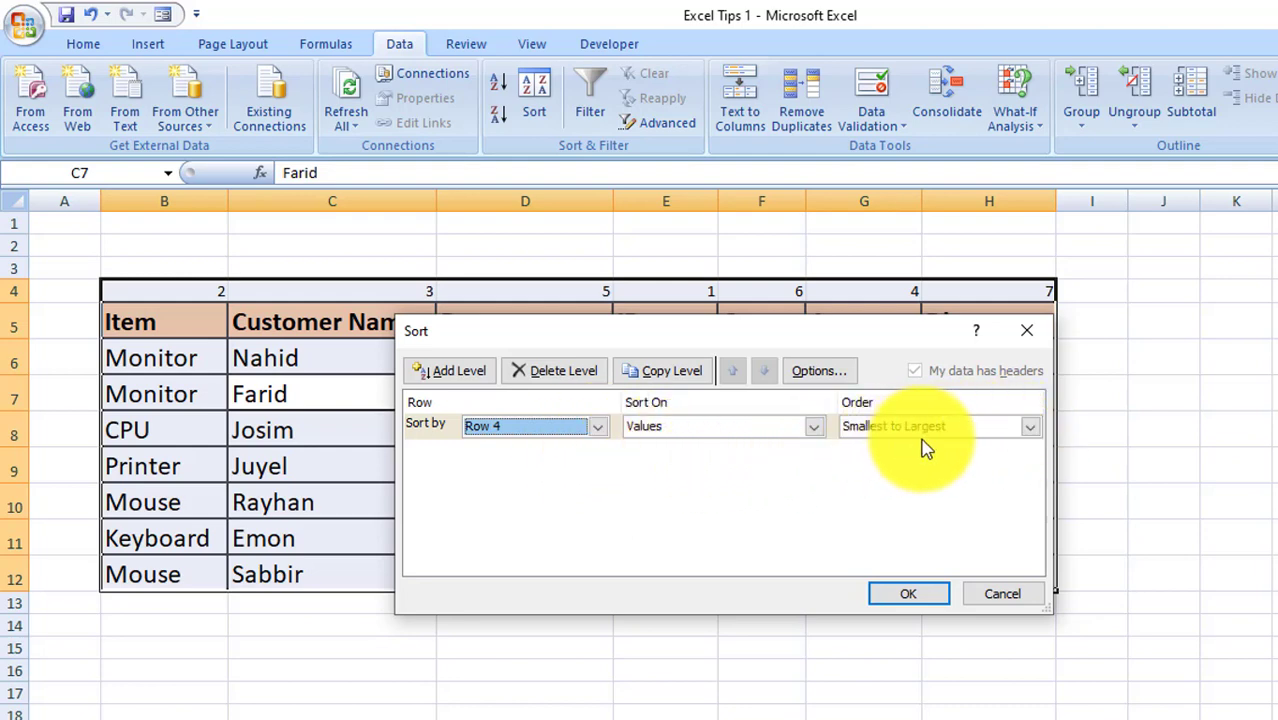
pyautogui.click(1030, 427)
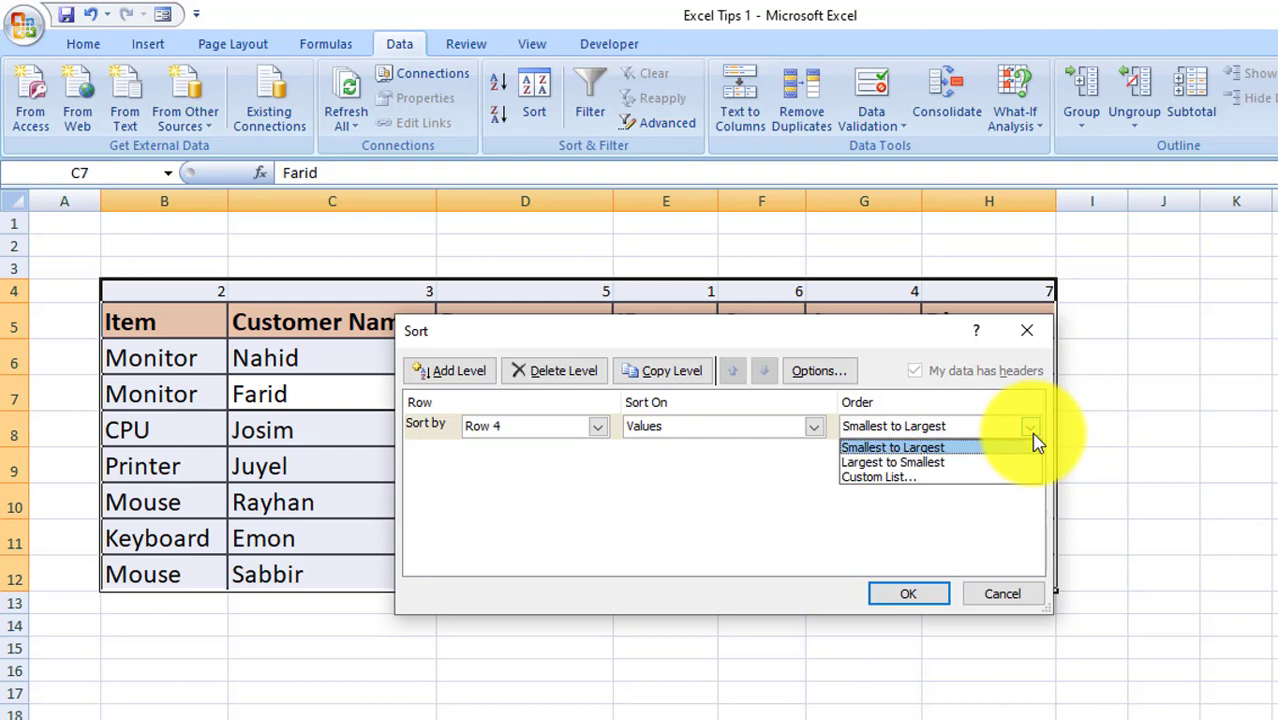
pyautogui.click(940, 452)
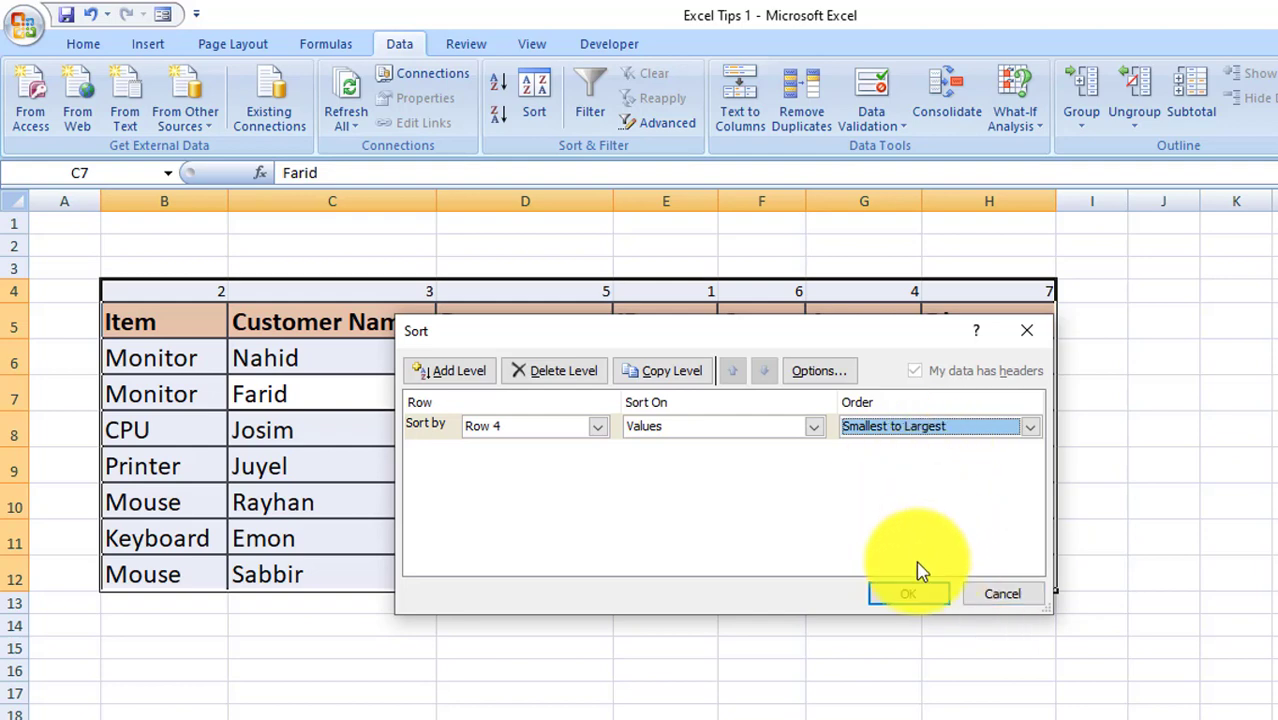
pyautogui.click(916, 601)
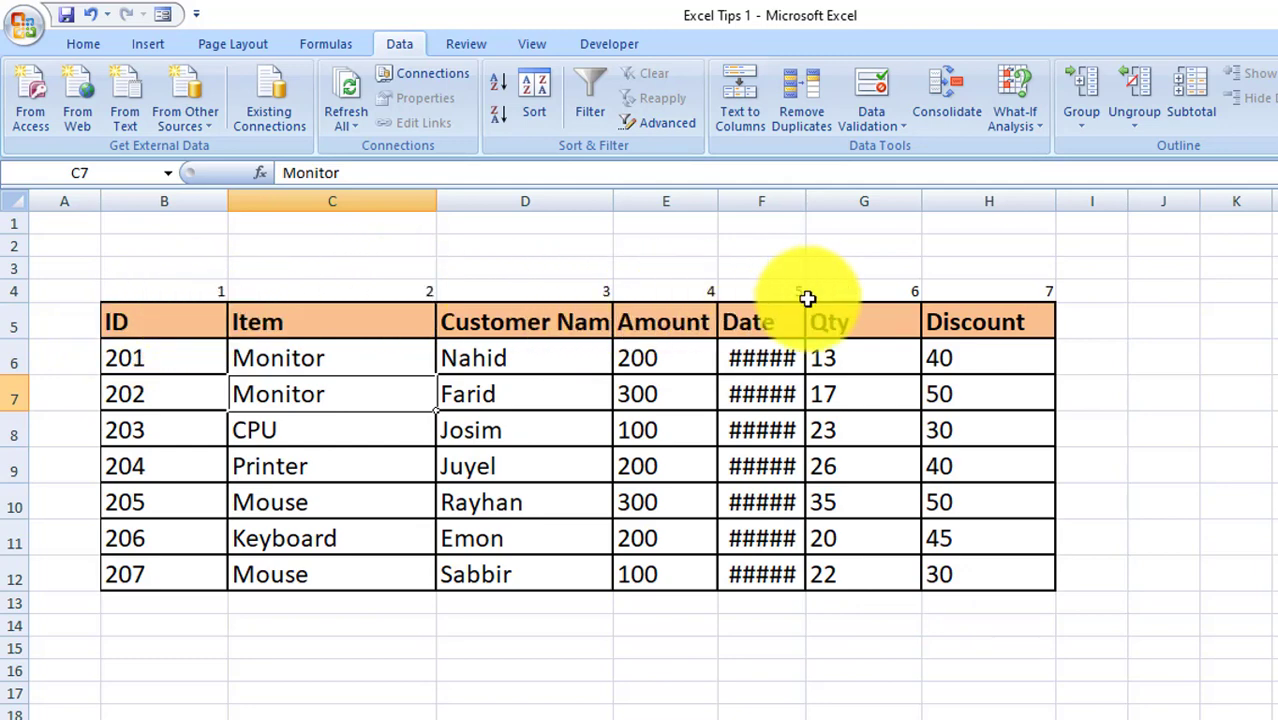
pyautogui.doubleClick(804, 209)
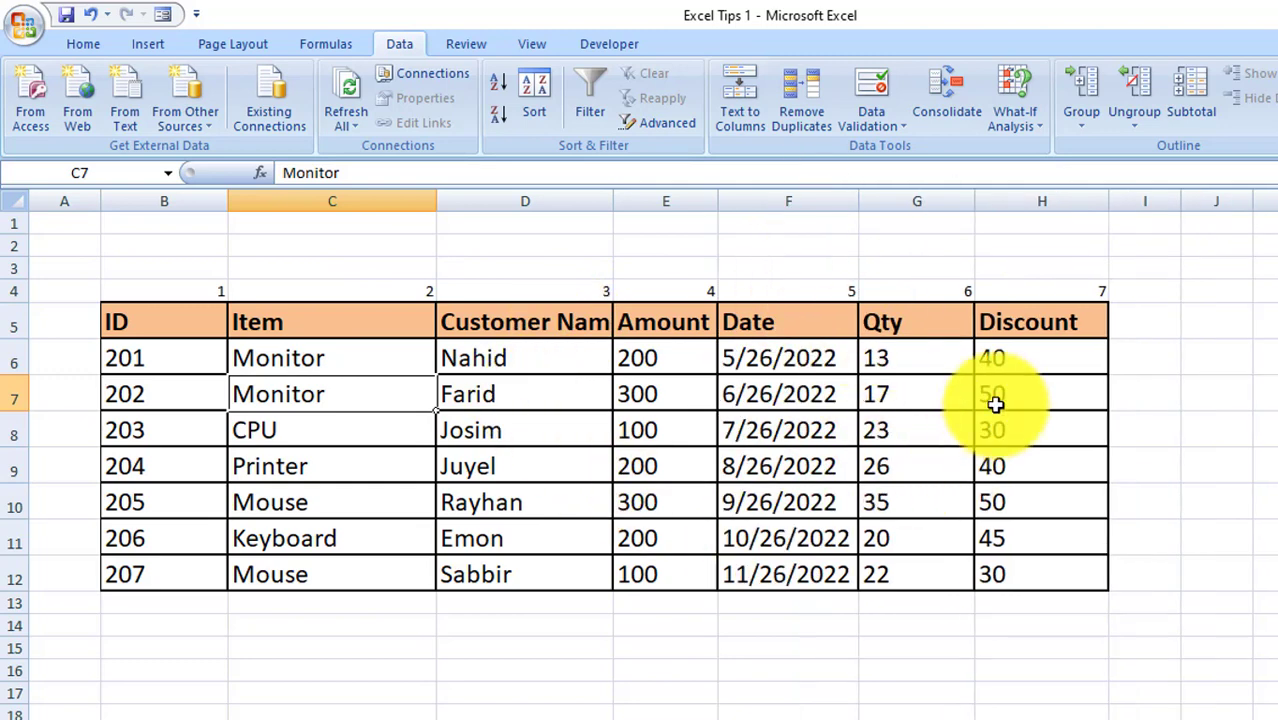